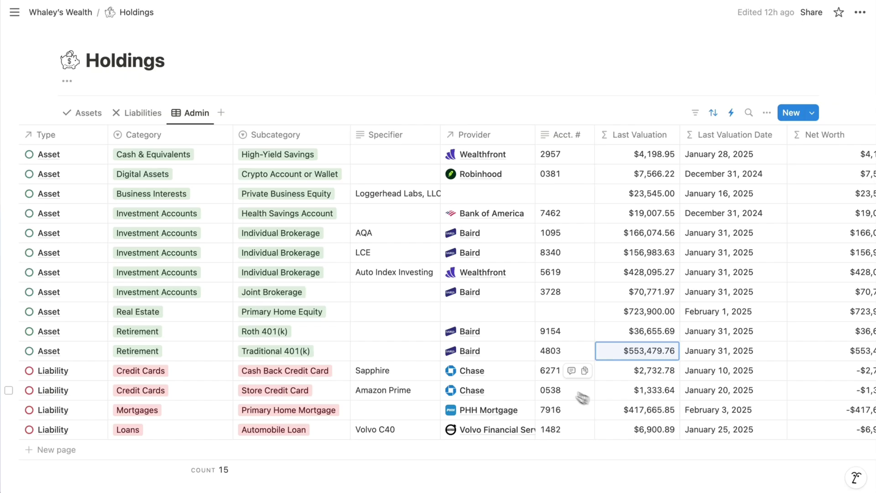
Step: Open the Wealthfront Auto Index Investing holding in side peek and expand its 2024 and 2025 valuation groups
left_click(520, 352)
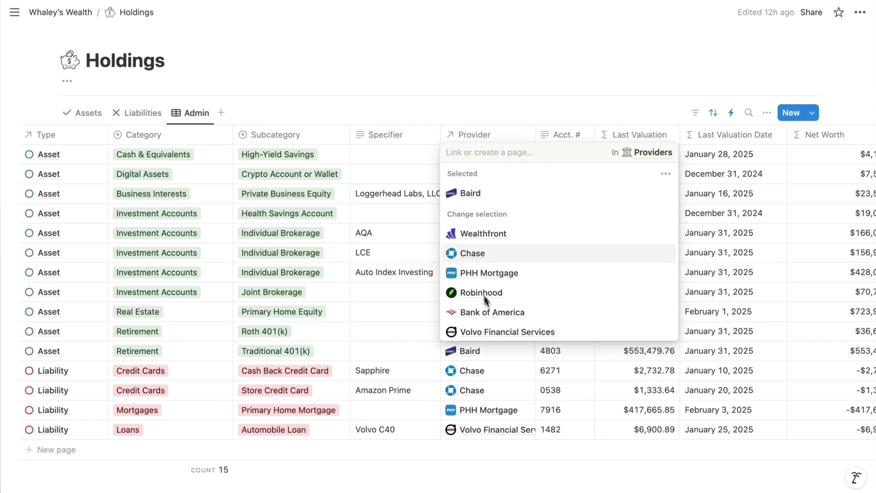
left_click(467, 194)
scroll(548, 275, "down", 10)
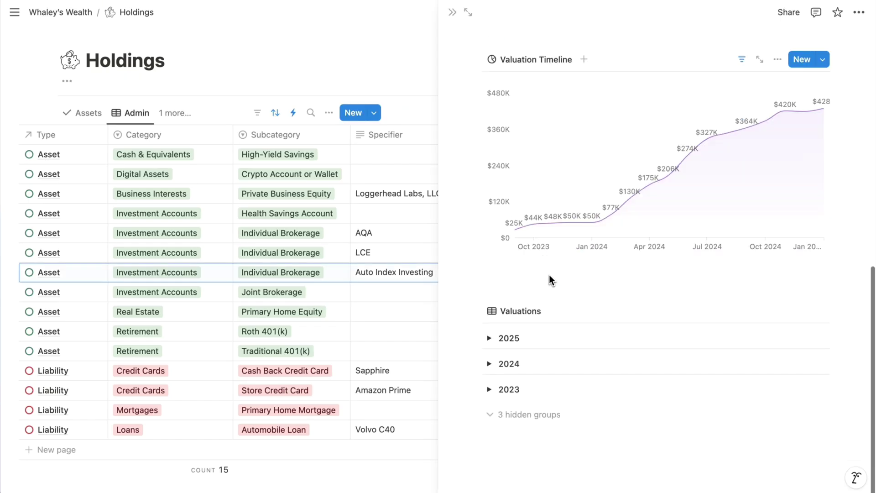
left_click(490, 363)
left_click(489, 338)
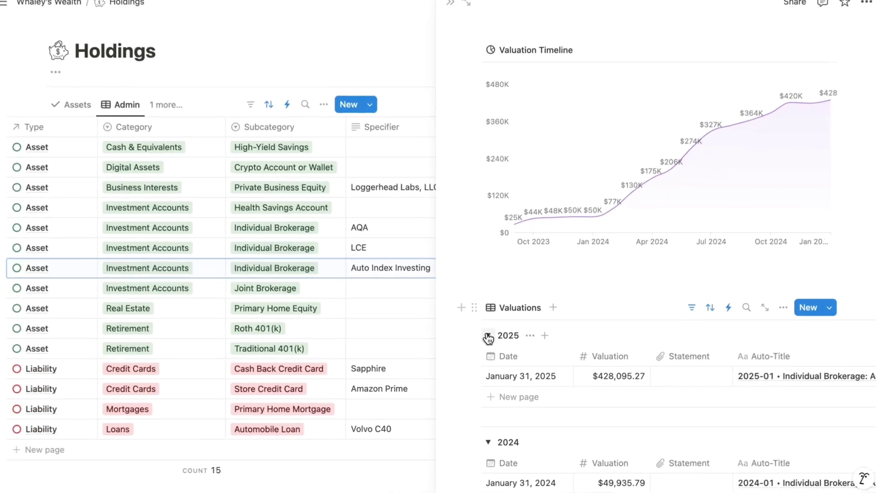
scroll(499, 399, "up", 10)
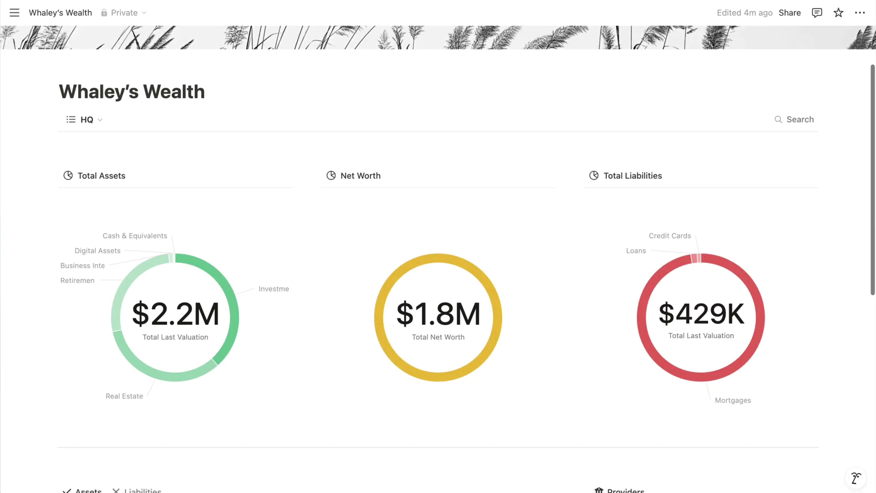
Step: Expand Investment Accounts on the dashboard and open the Baird Individual Brokerage: LCE holding page
scroll(438, 273, "down", 7)
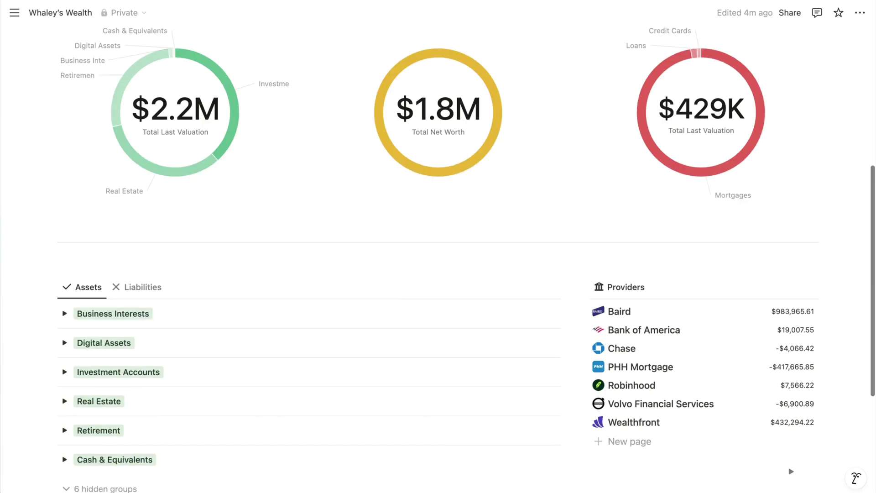
left_click(65, 250)
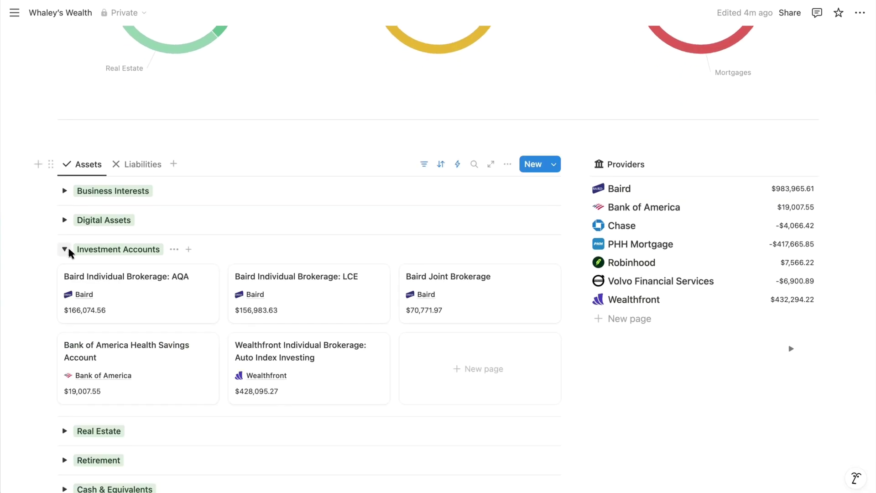
left_click(309, 292)
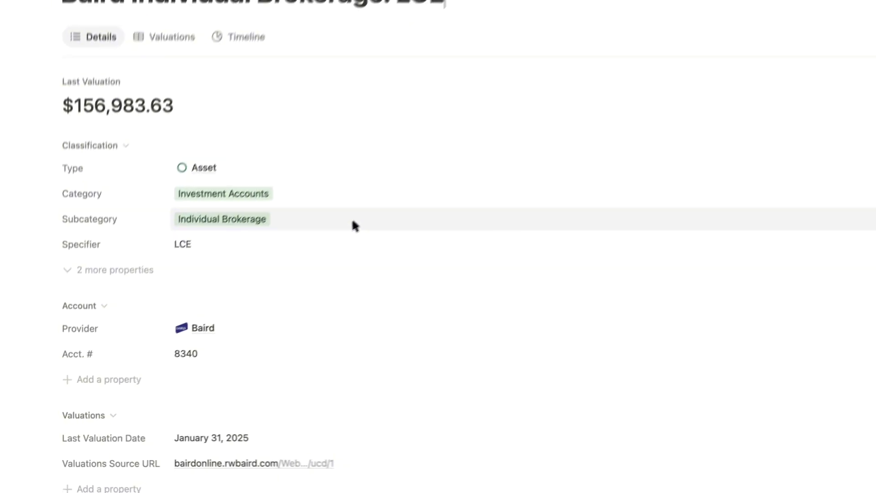
scroll(321, 239, "up", 1)
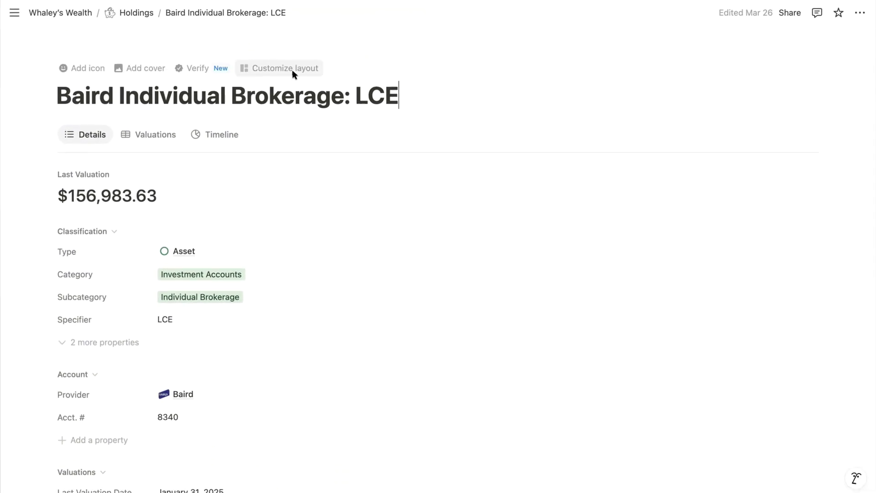
Step: Try then cancel Customize layout, view the Valuations and Timeline tabs, and return to Holdings
left_click(293, 70)
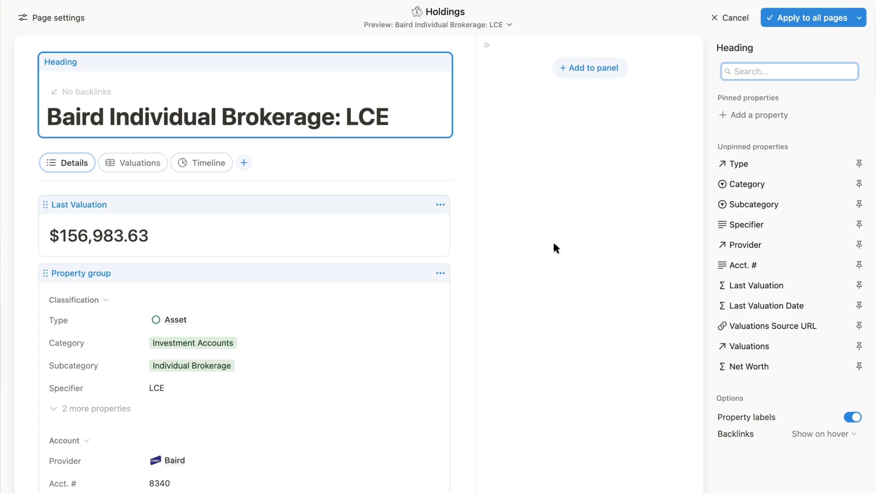
left_click(717, 19)
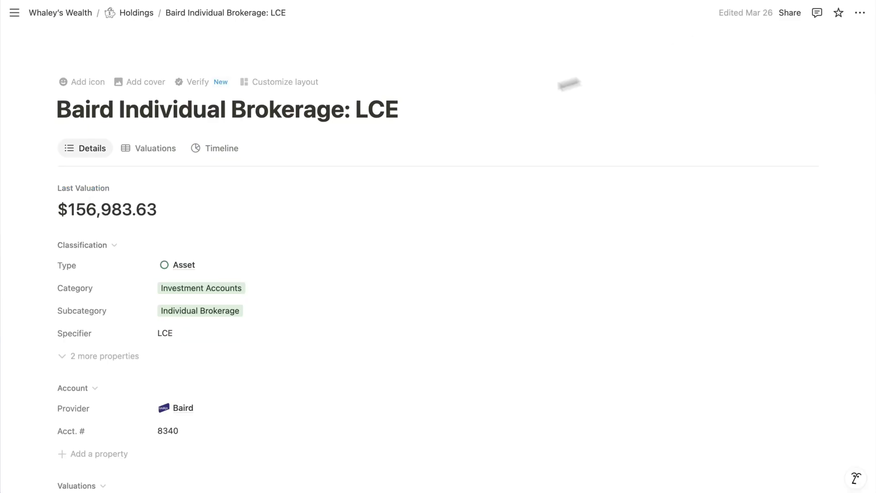
left_click(169, 153)
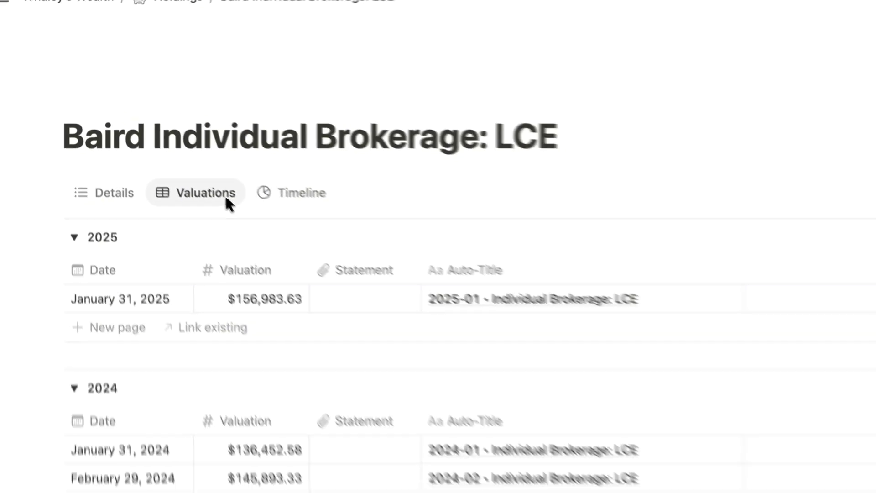
left_click(293, 198)
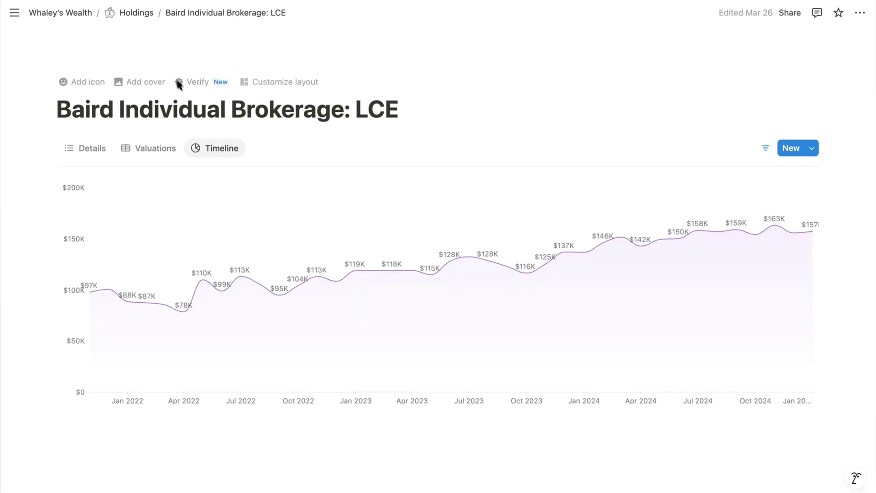
left_click(141, 16)
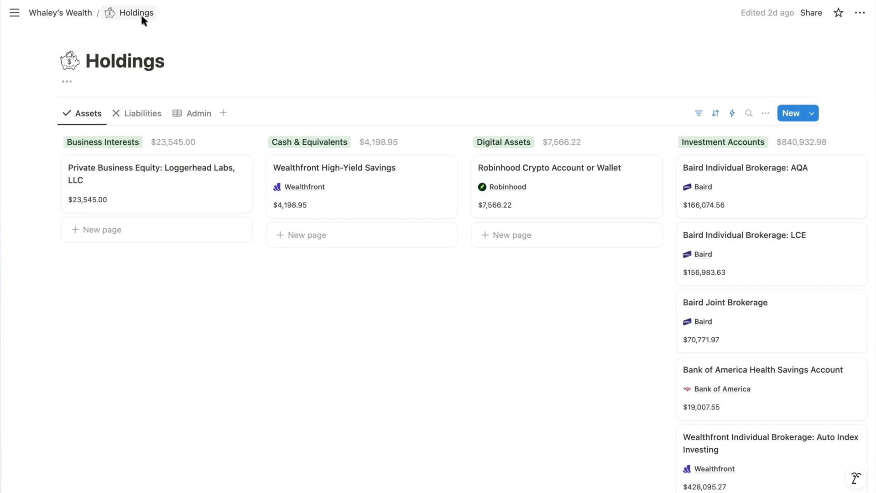
Step: Scroll the Assets board right and open the Wealthfront Individual Brokerage: Auto Index Investing card
scroll(271, 283, "right", 2)
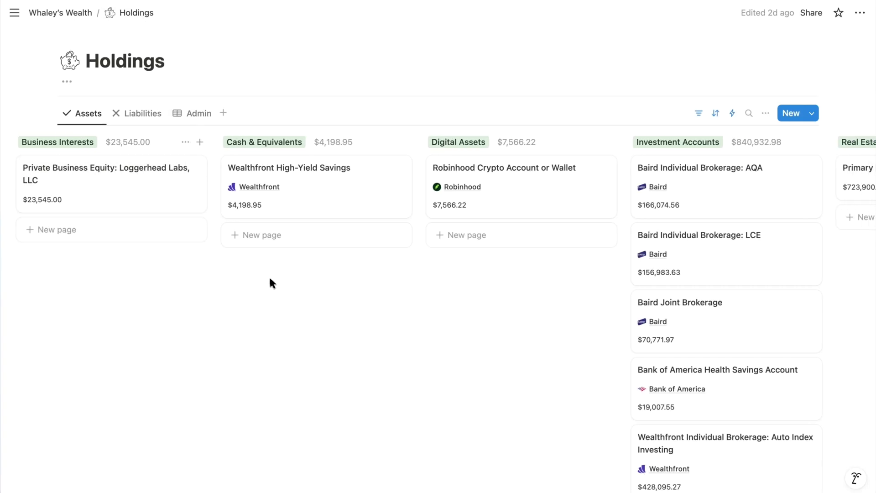
scroll(270, 279, "right", 2)
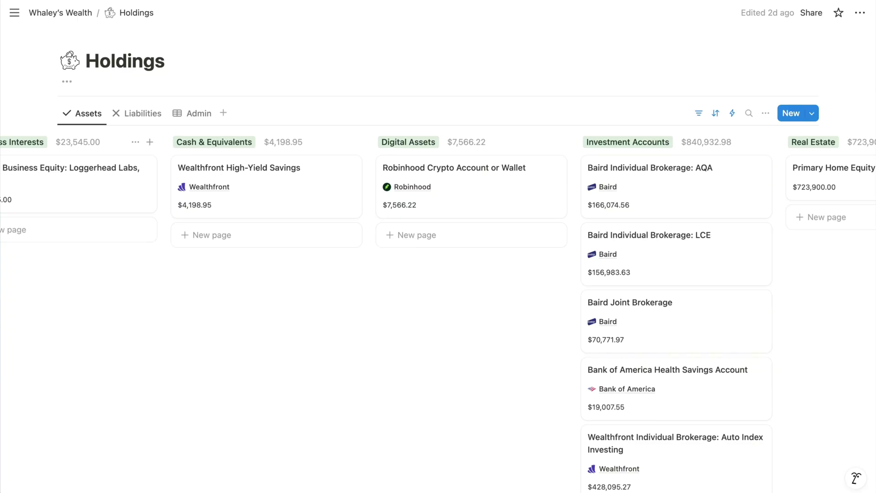
left_click(653, 458)
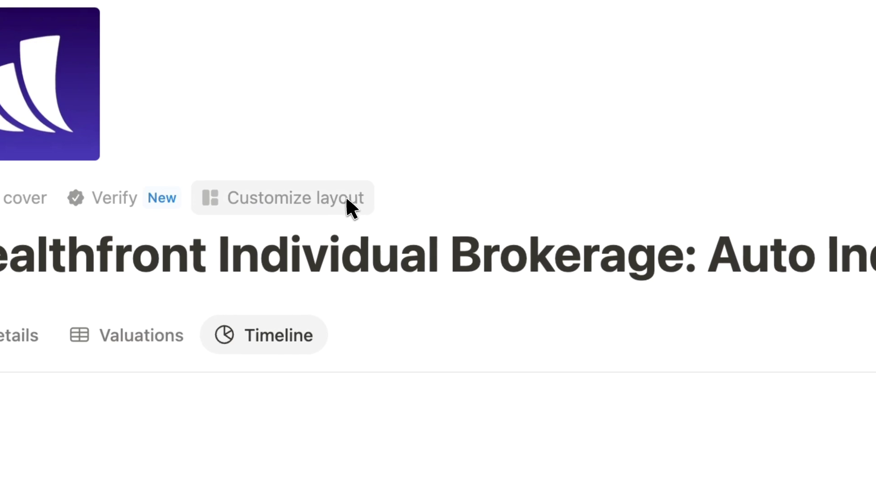
Step: Enter Customize layout, preview the Details tab, and select the Heading block to show its property settings
left_click(315, 193)
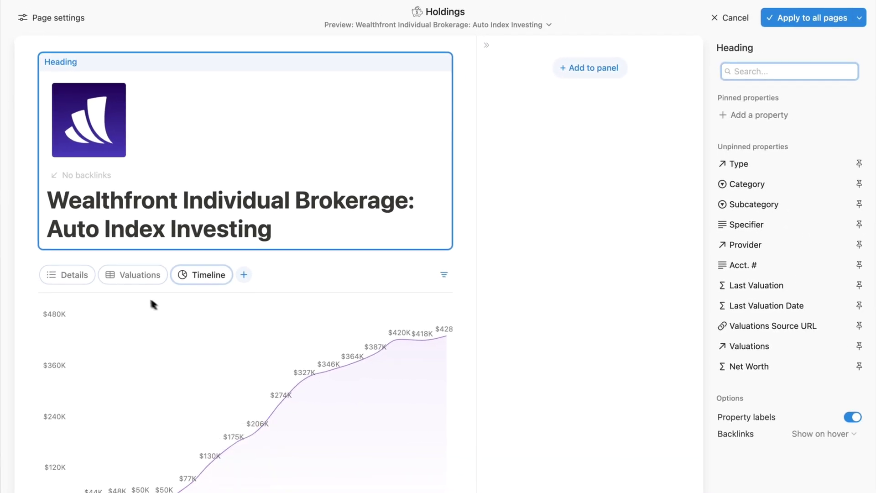
left_click(92, 276)
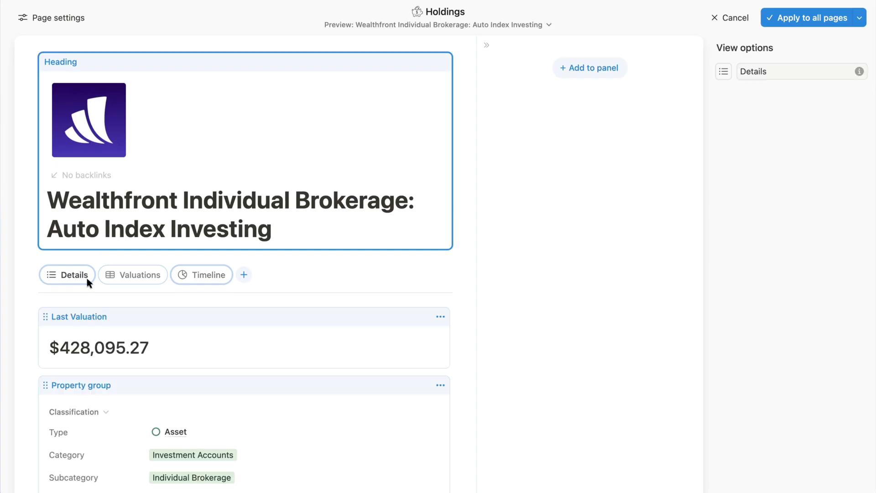
left_click(185, 406)
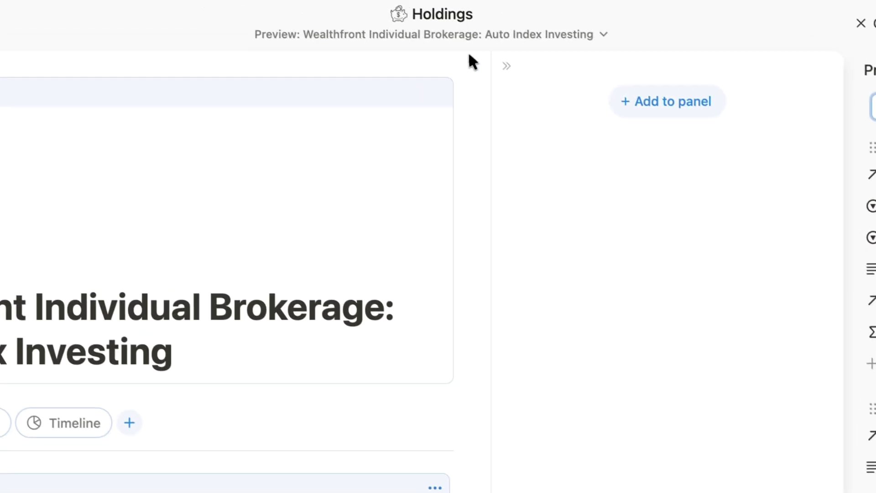
left_click(473, 35)
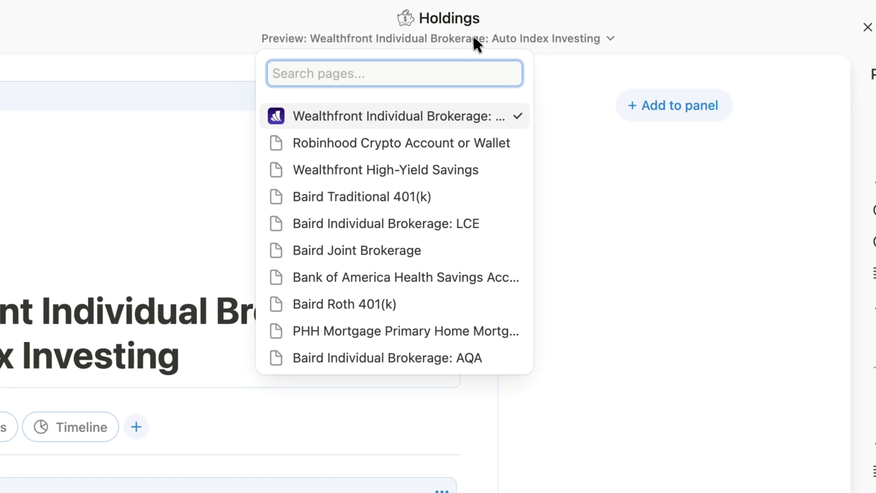
left_click(227, 173)
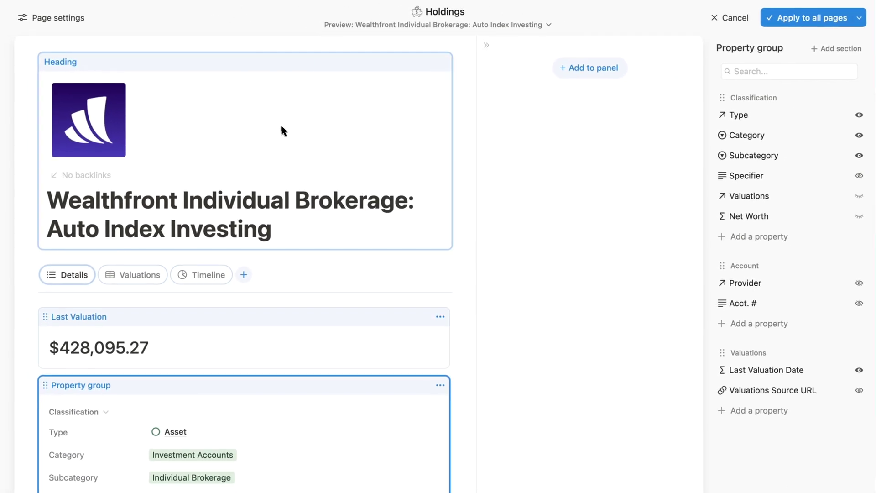
left_click(281, 126)
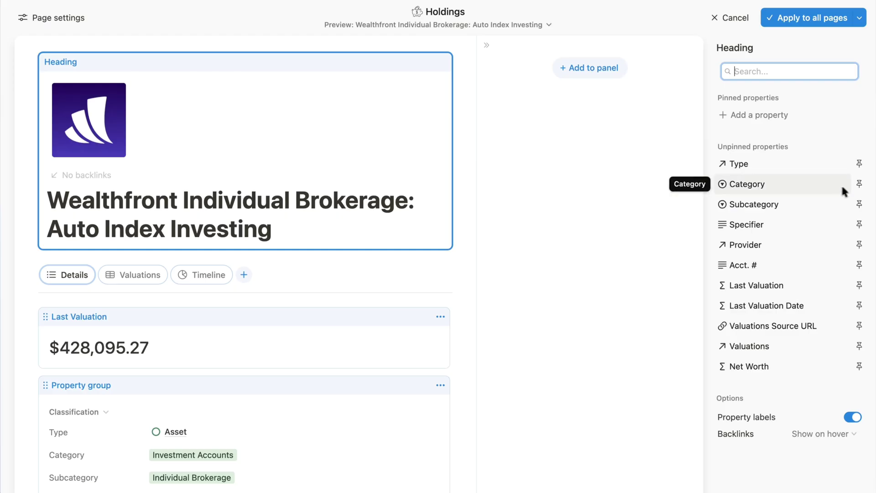
Step: Pin then unpin Category and Type in the heading, keeping backlinks set to 'Show on hover'
left_click(859, 184)
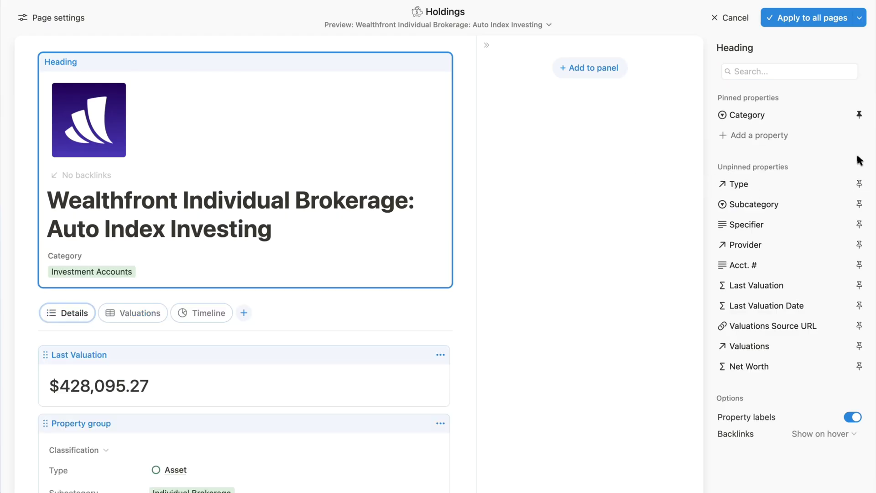
left_click(859, 185)
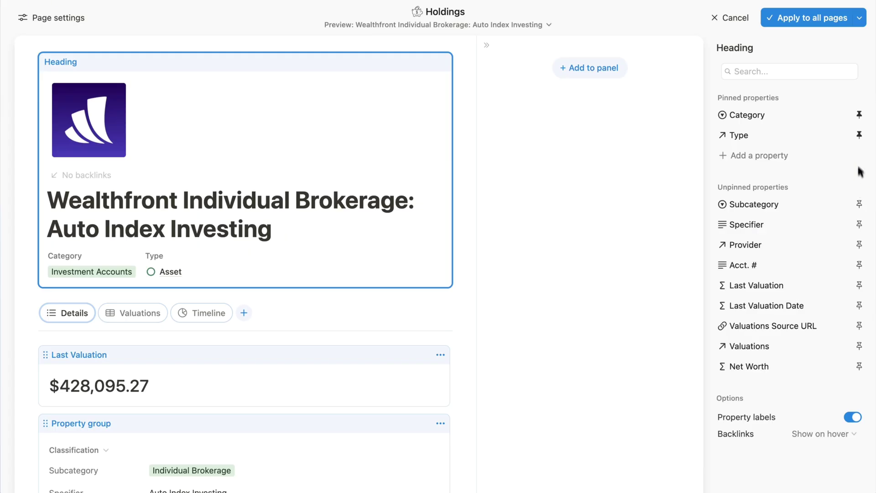
left_click(859, 135)
left_click(859, 115)
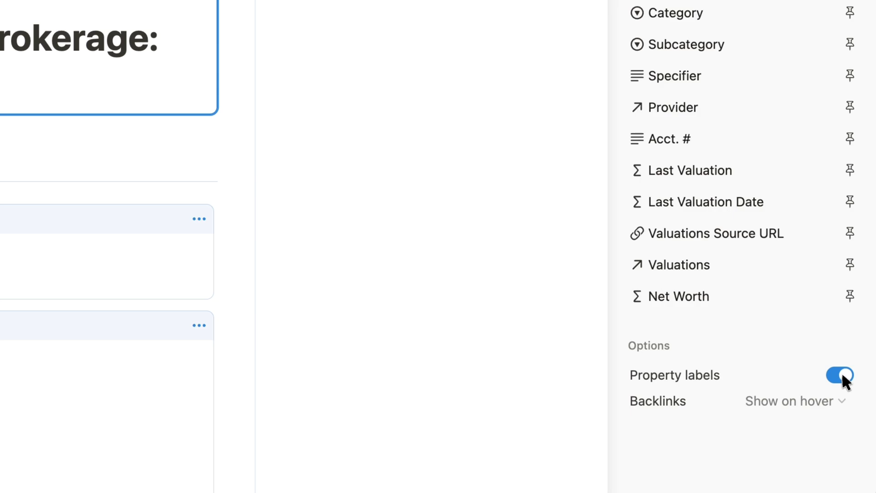
left_click(836, 396)
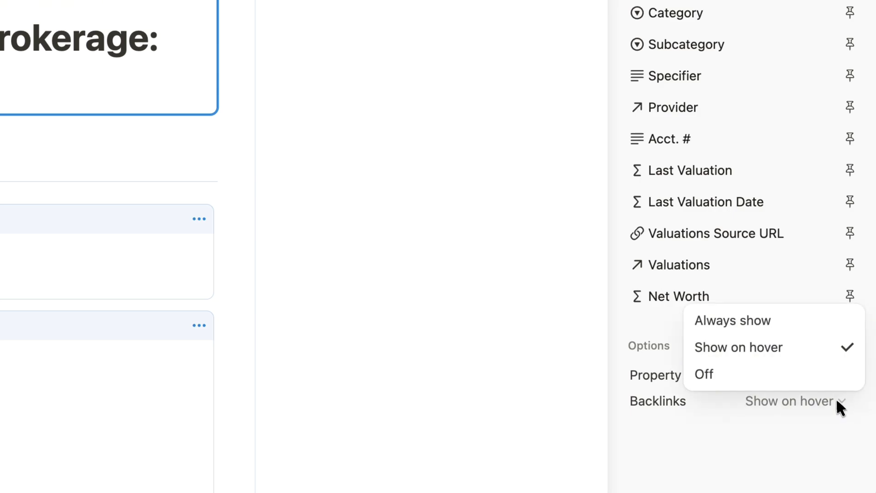
left_click(842, 425)
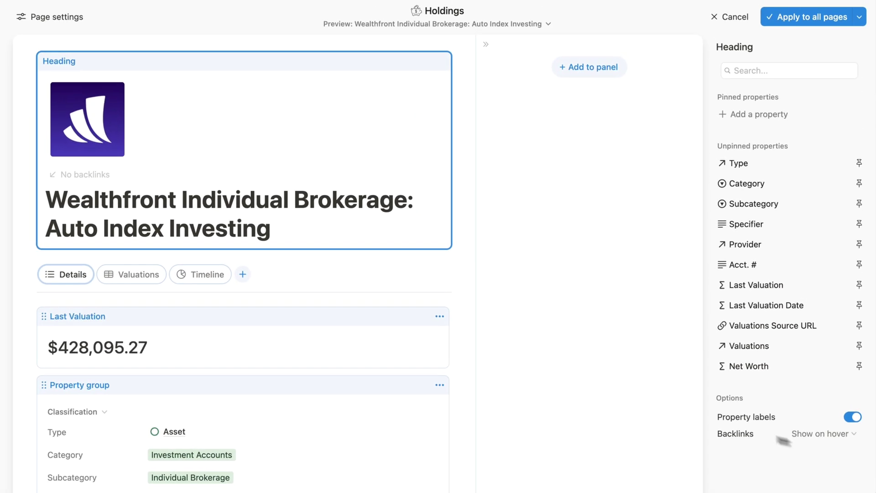
Step: Open the Property group settings and keep Net Worth set to Always hide
scroll(423, 360, "down", 2)
scroll(424, 369, "down", 2)
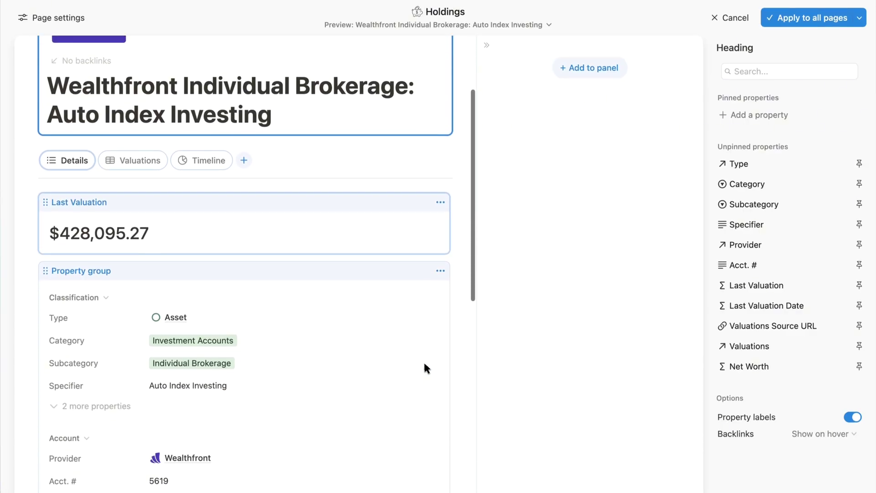
left_click(385, 314)
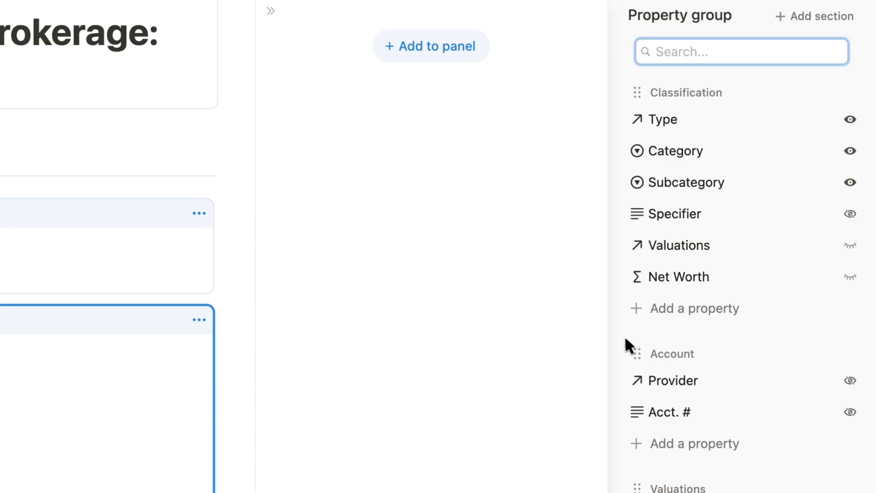
left_click(850, 276)
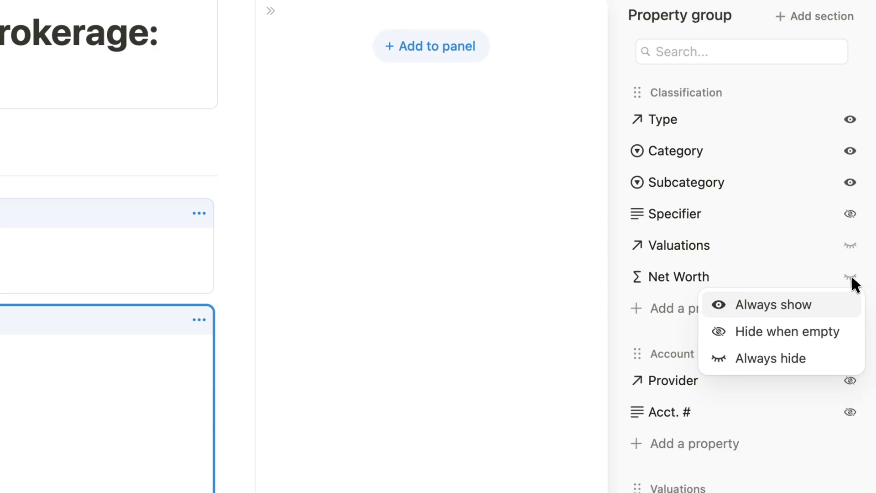
left_click(851, 278)
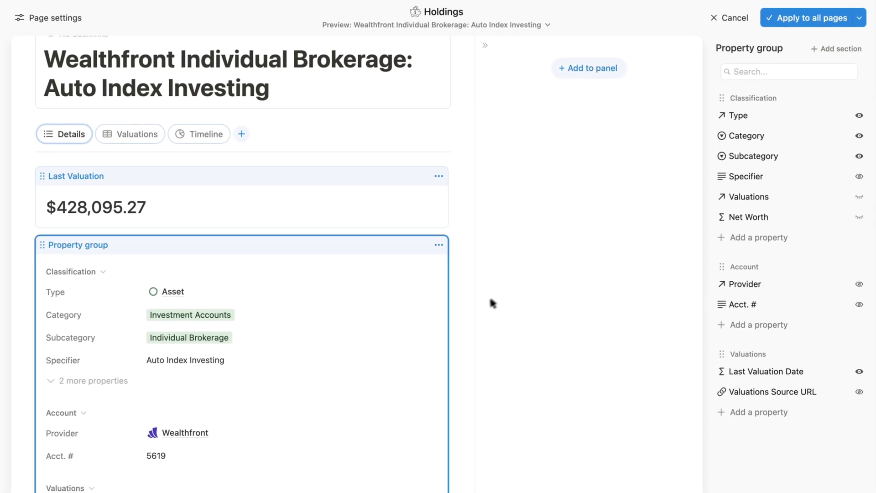
scroll(465, 316, "down", 4)
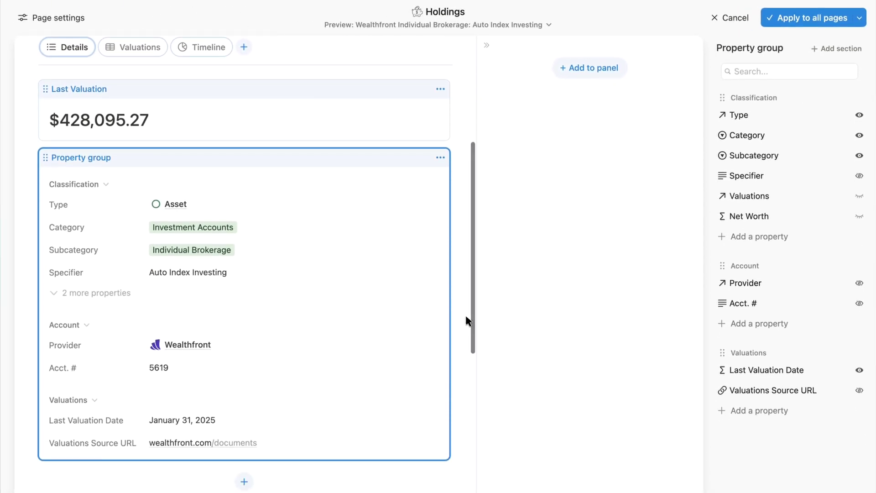
Step: Leave the layout editor, then collapse and re-expand the Classification, Account and Valuations sections
left_click(725, 19)
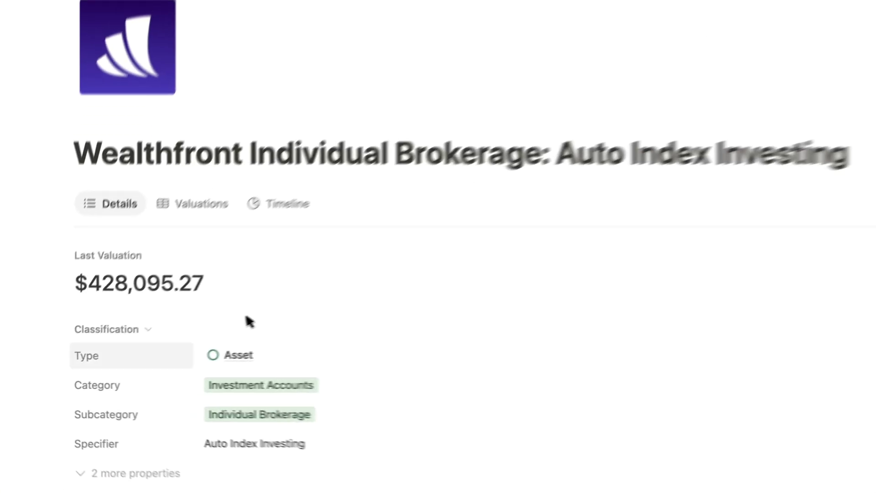
left_click(119, 333)
scroll(138, 337, "down", 3)
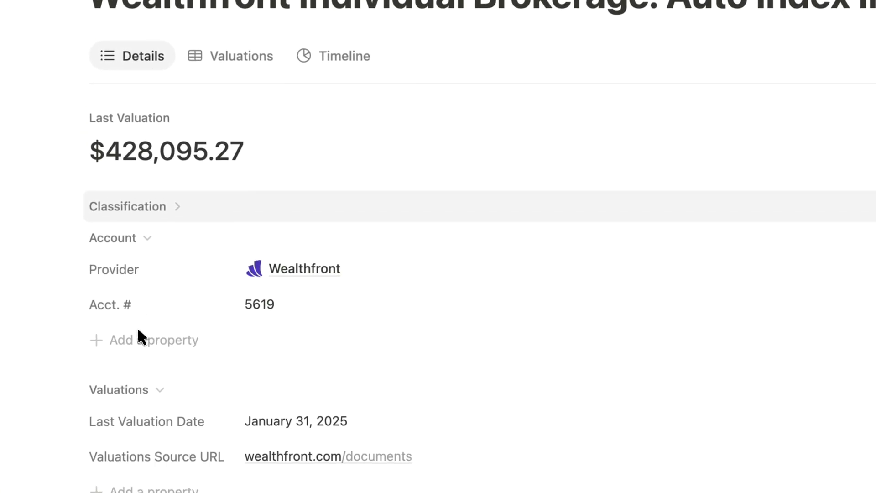
left_click(118, 239)
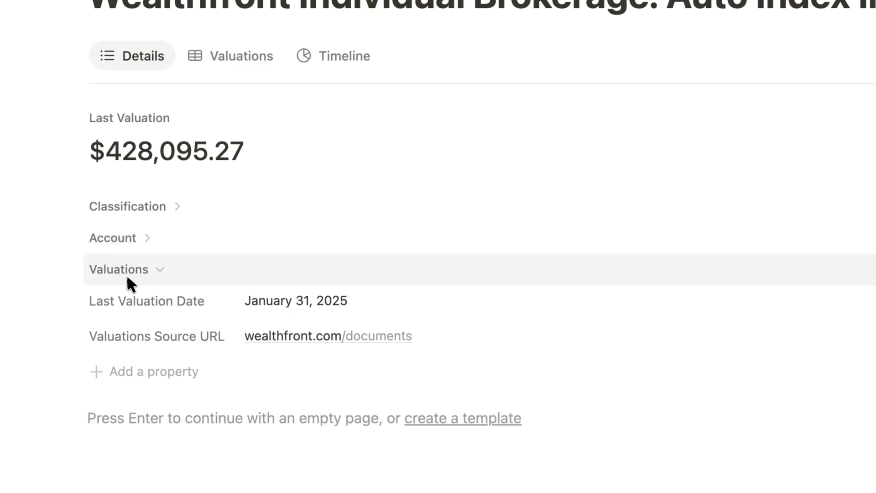
left_click(129, 276)
left_click(127, 272)
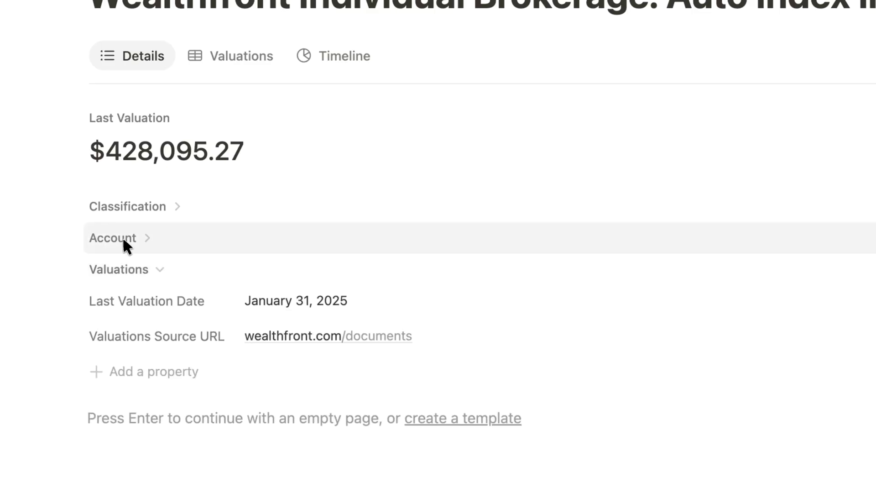
left_click(122, 237)
left_click(126, 209)
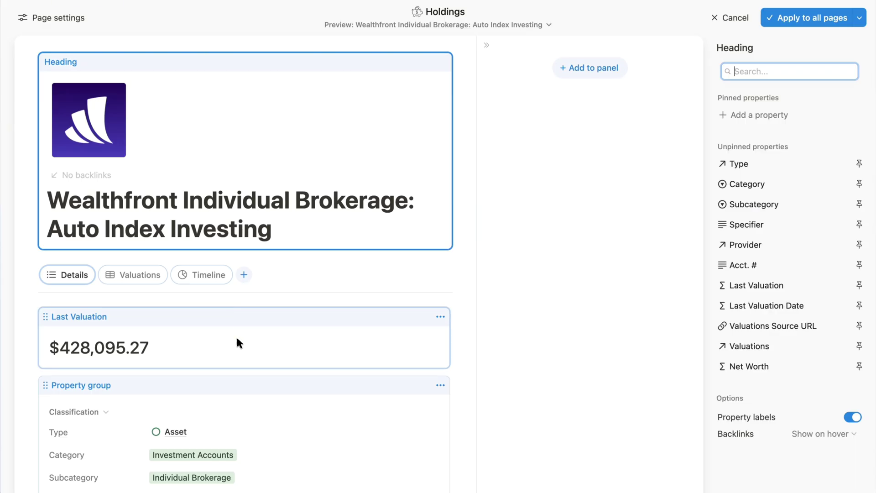
Step: Set the Last Valuation formula block to a Large Number style and try dragging it toward the side panel
left_click(237, 341)
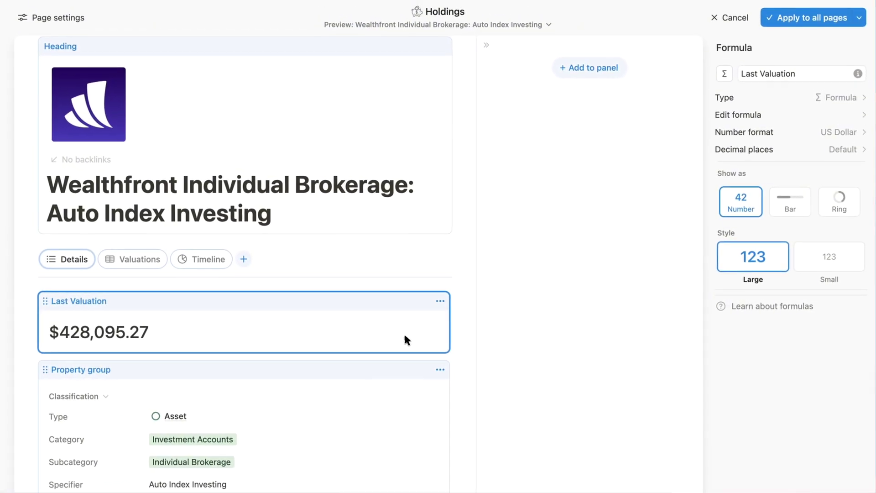
scroll(405, 338, "down", 3)
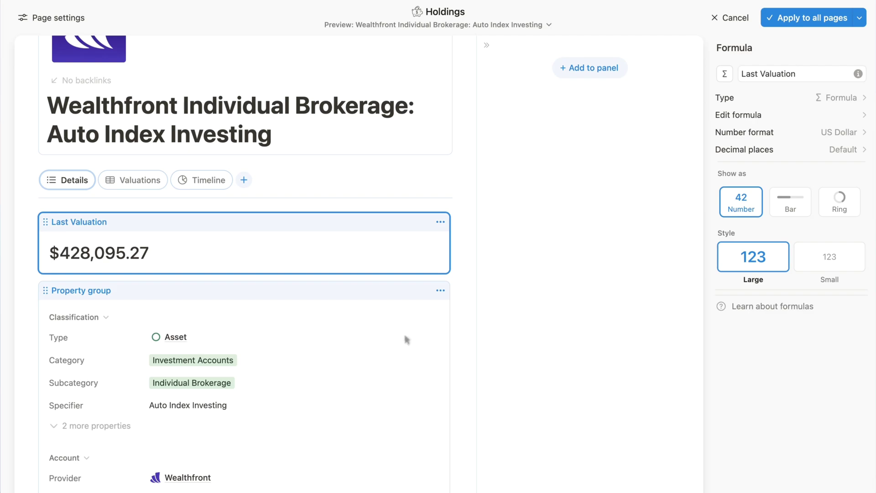
left_click_drag(406, 340, 549, 153)
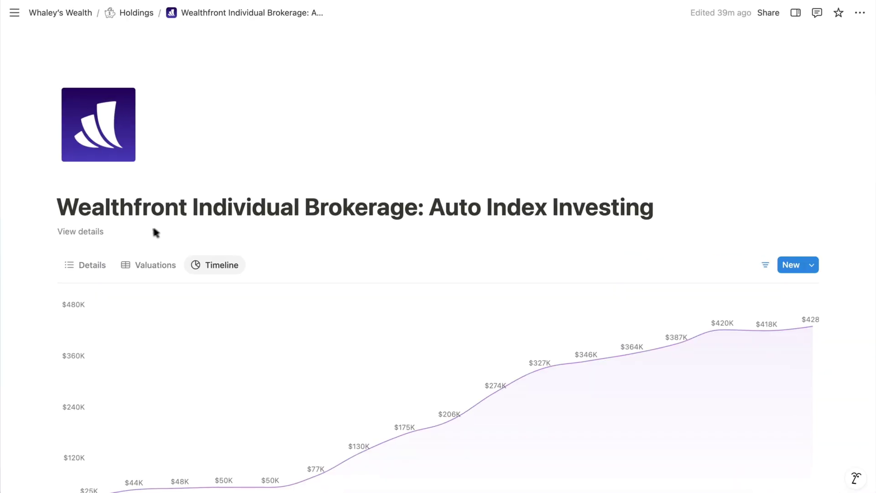
Step: Show and then hide the asset page's details side panel
left_click(80, 231)
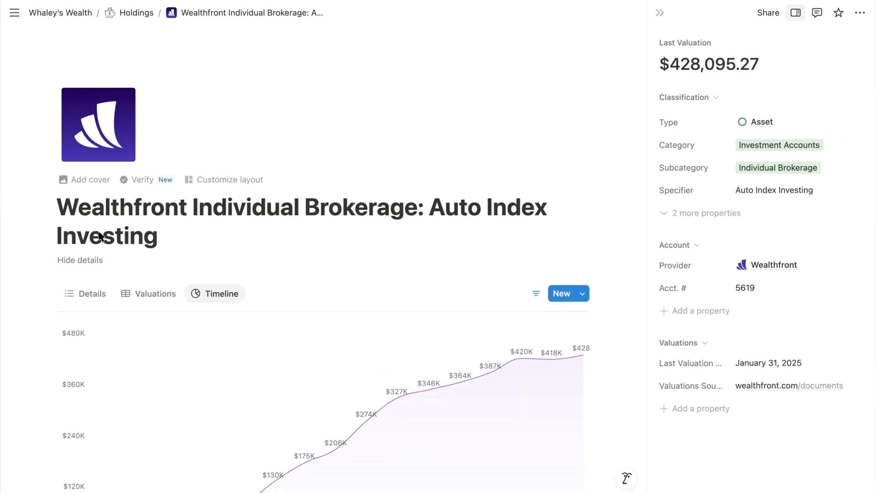
left_click(96, 259)
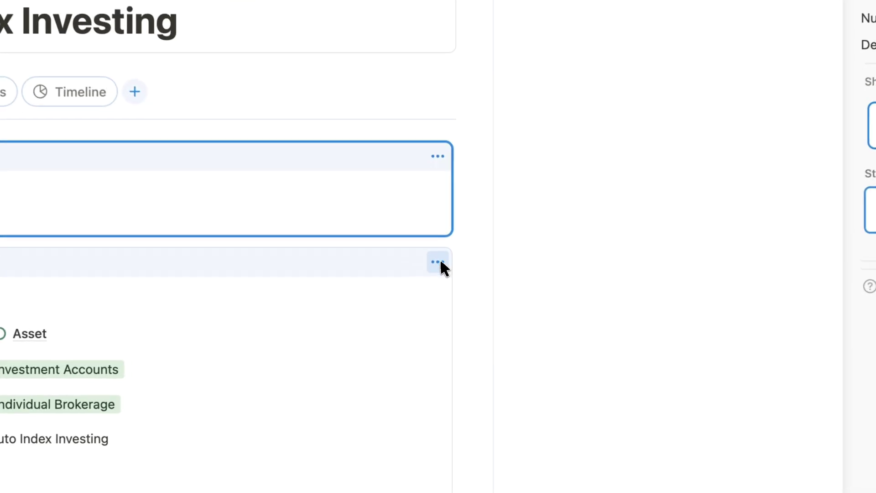
Step: Choose Move to panel for the Property group block, then add a new block below the card
left_click(440, 262)
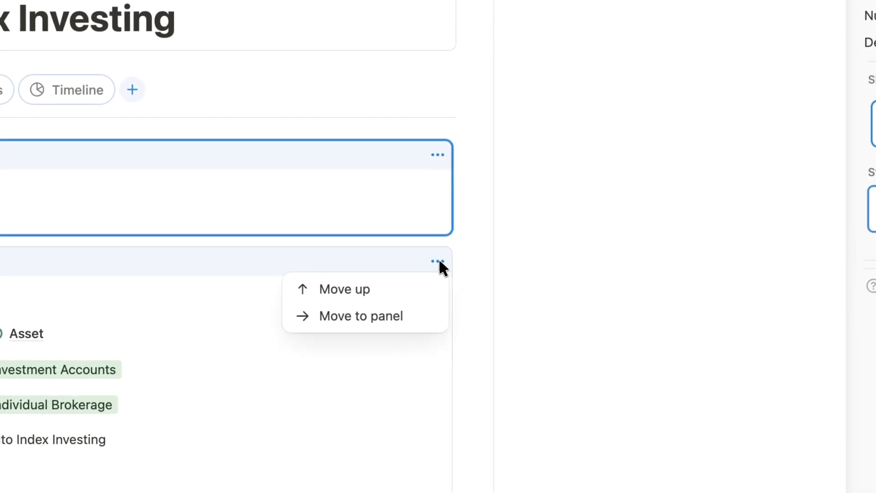
left_click(407, 316)
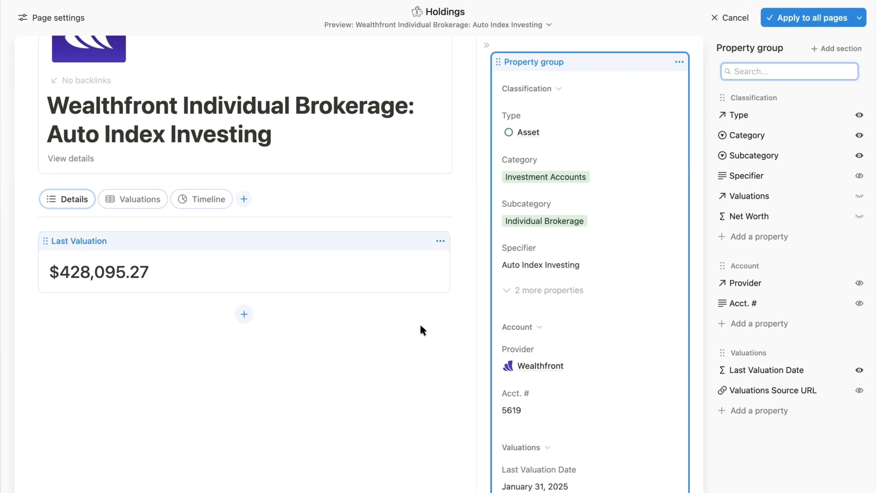
scroll(525, 363, "down", 5)
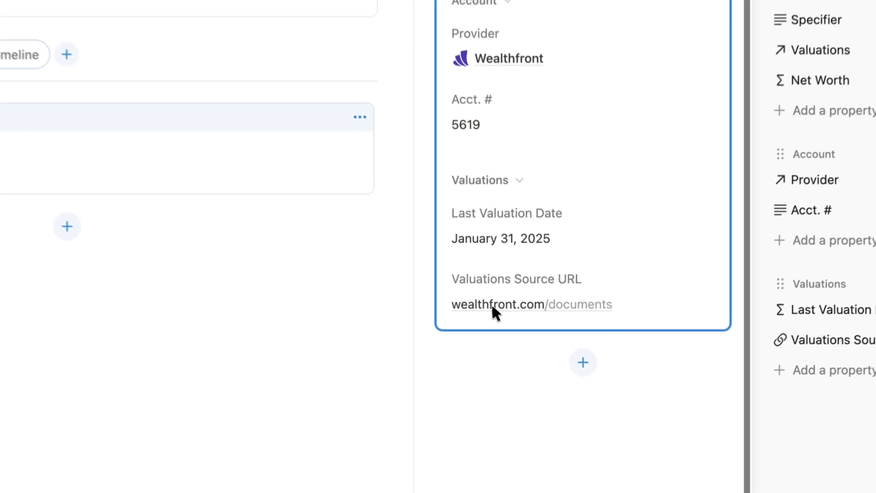
left_click(582, 357)
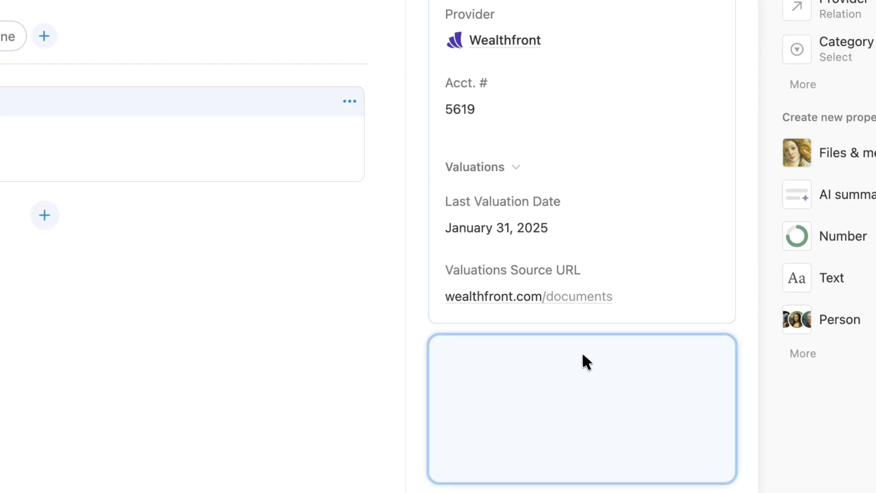
Step: Discard the empty block to reveal page settings, keeping the Tabbed structure
left_click(410, 344)
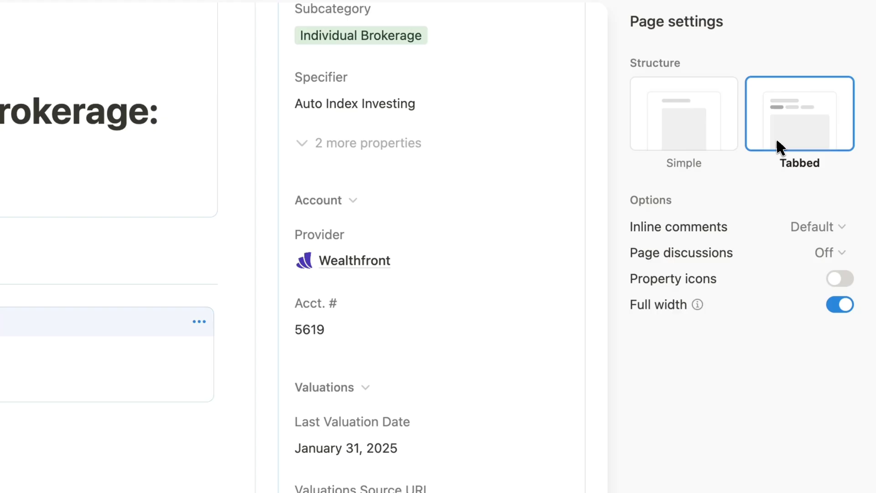
Step: Exit the layout editor and view the Valuations tab as a timeline chart
left_click(679, 0)
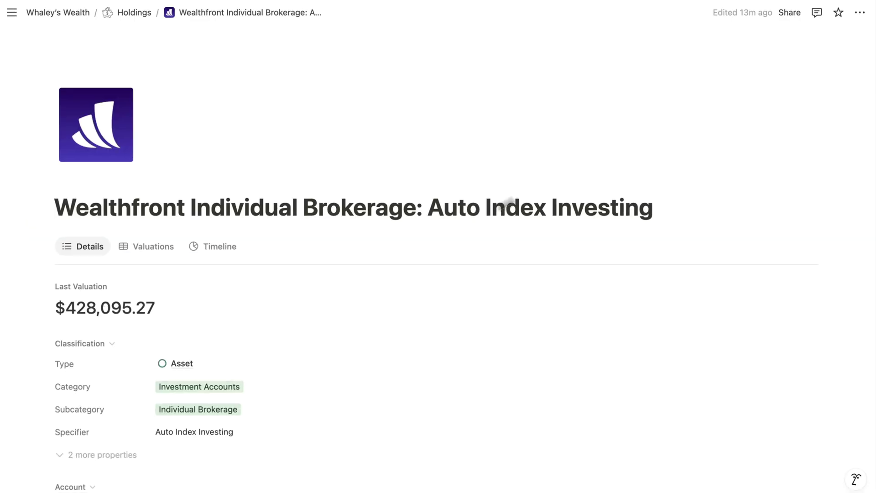
left_click(166, 251)
scroll(166, 251, "down", 2)
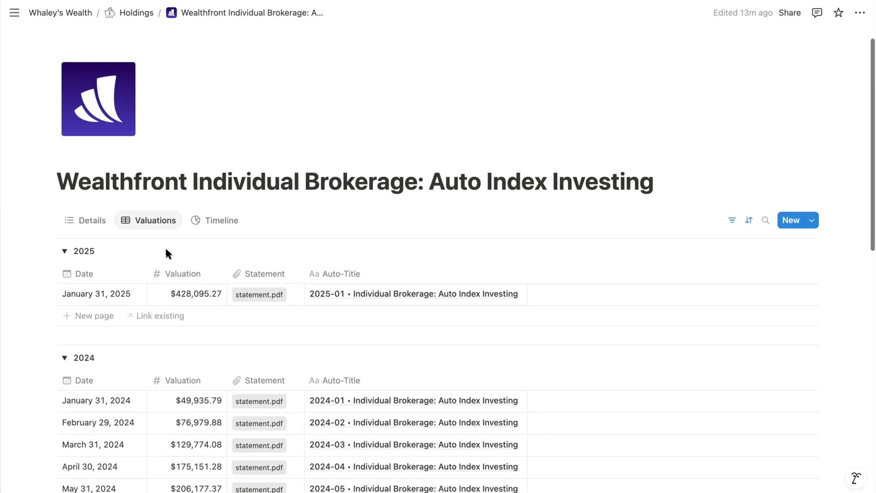
scroll(166, 250, "down", 3)
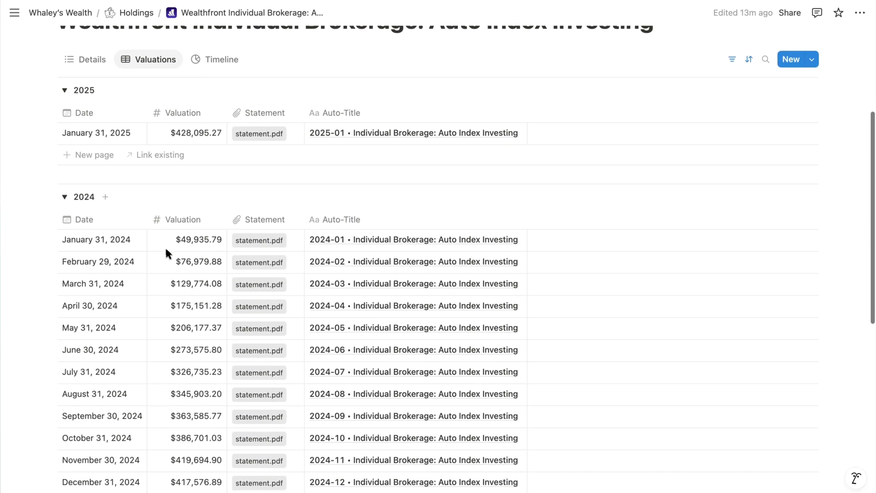
left_click(215, 61)
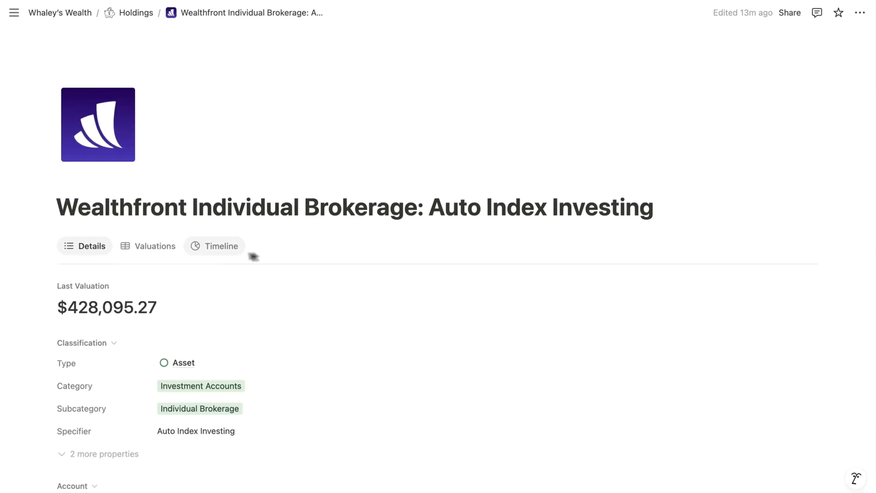
Step: Switch back to the valuation records table, then show the history as a line chart
left_click(167, 249)
scroll(167, 251, "down", 2)
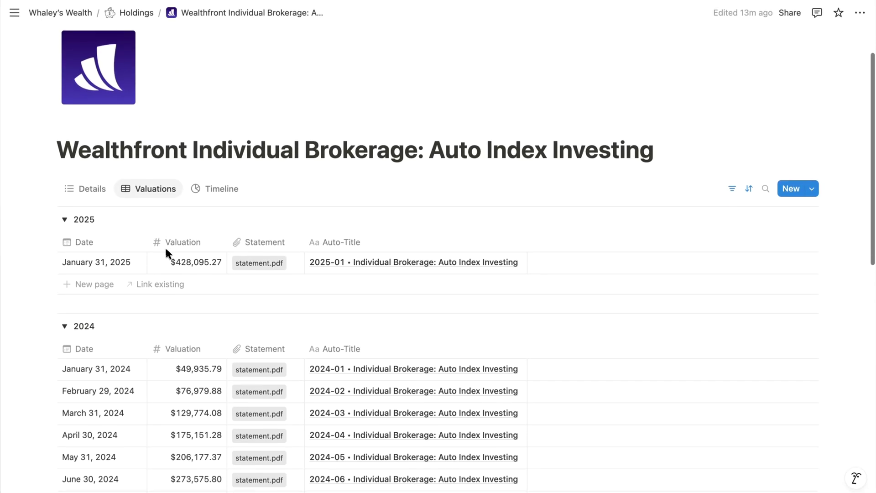
scroll(165, 245, "down", 4)
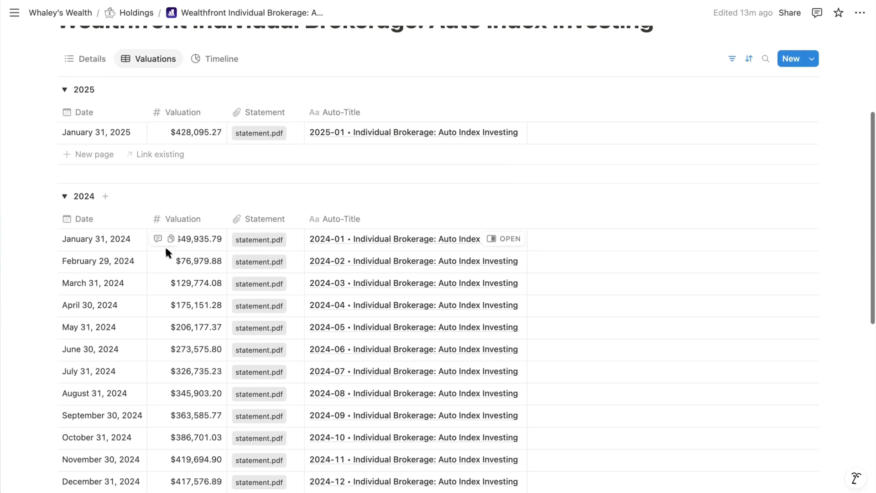
left_click(212, 63)
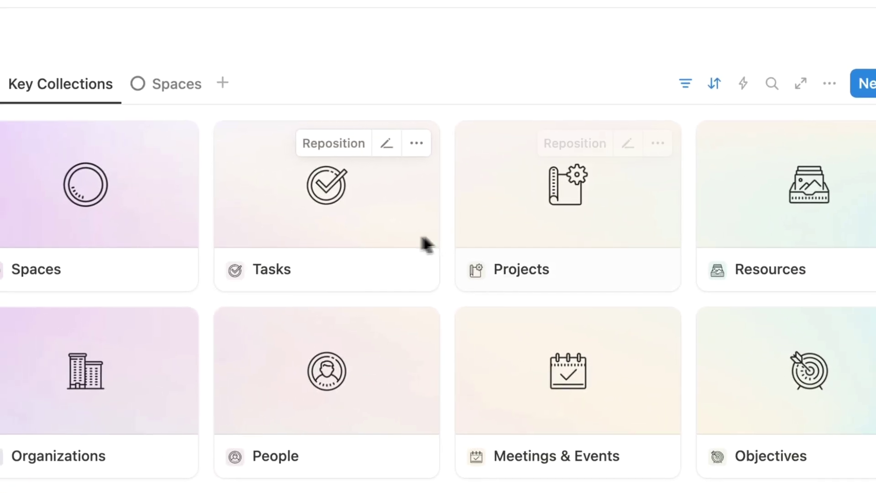
Step: Open the 1 Hotels Workspace project from Projects and view its tasks by status and by teammate
left_click(500, 232)
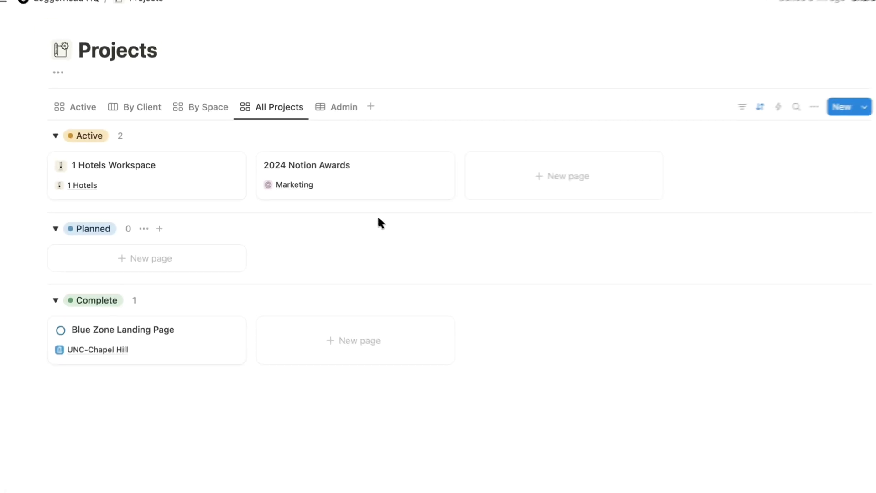
left_click(205, 188)
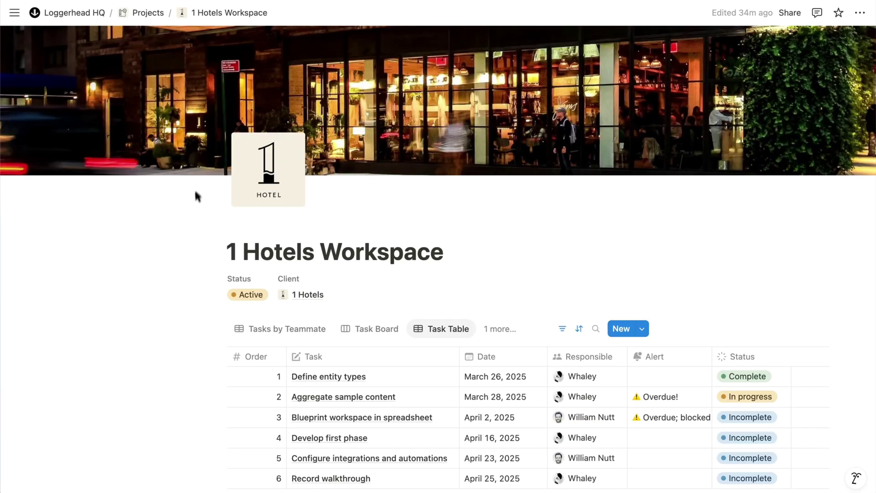
scroll(188, 275, "down", 3)
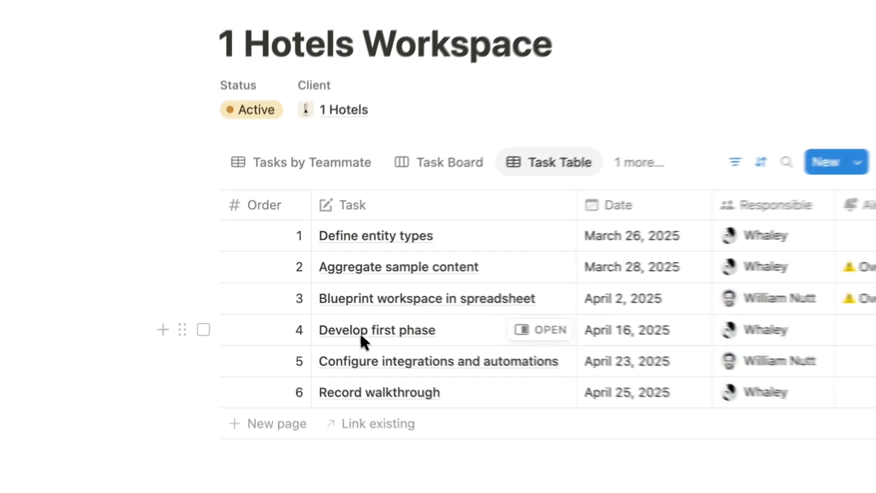
left_click(438, 163)
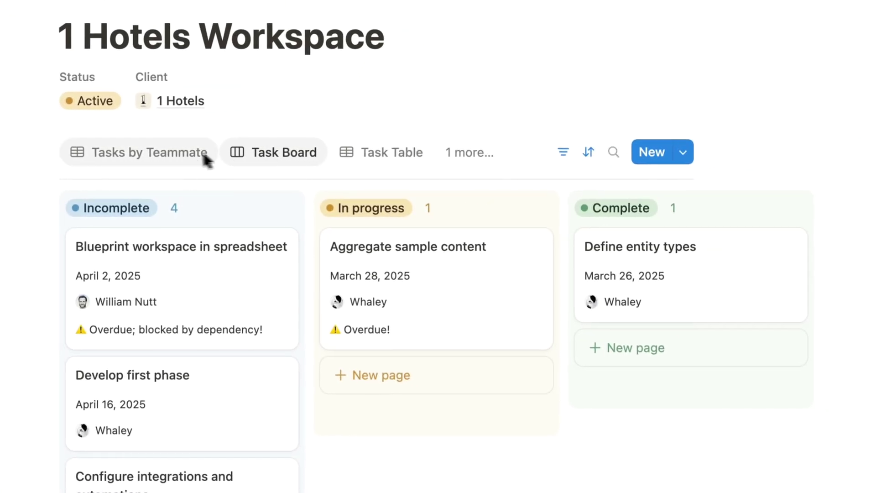
left_click(224, 152)
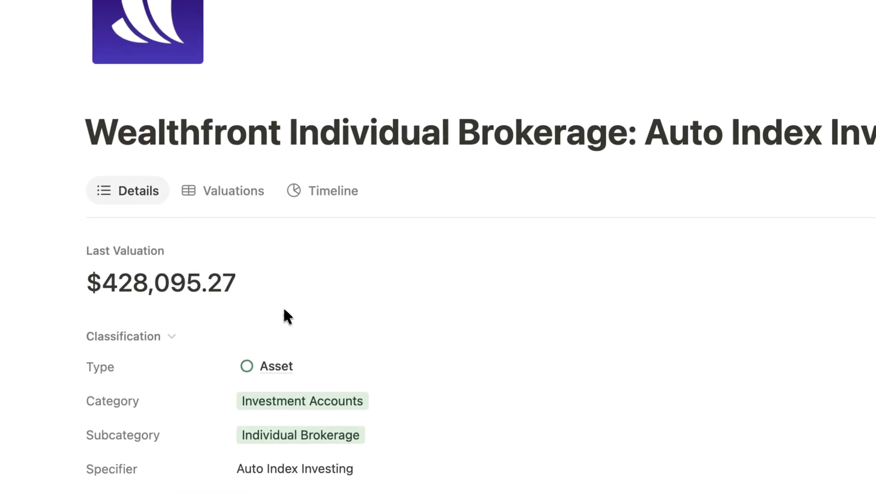
Step: Show the valuation records grouped by year with the 2024 and 2025 groups expanded
scroll(286, 308, "down", 5)
scroll(286, 308, "down", 3)
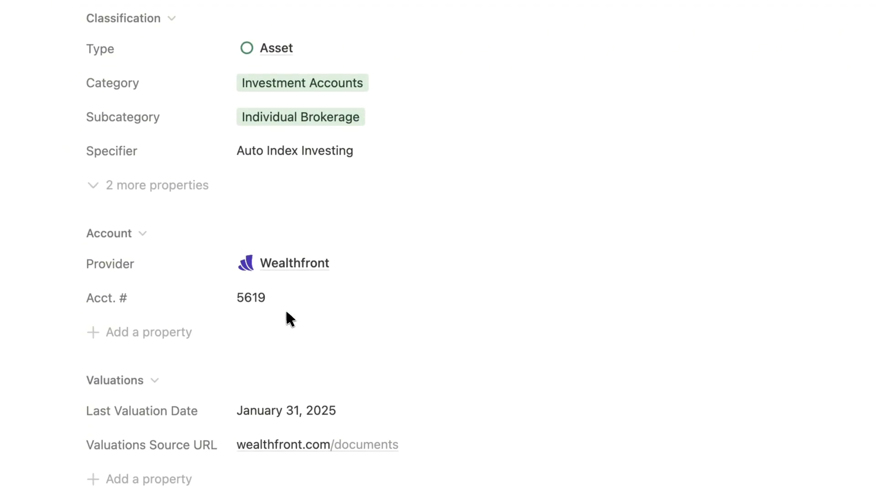
scroll(286, 309, "up", 4)
scroll(286, 309, "up", 2)
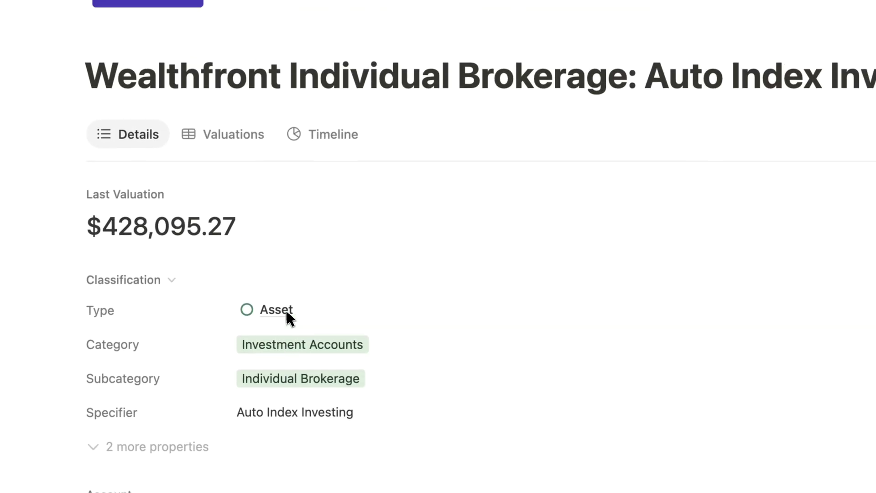
left_click(239, 136)
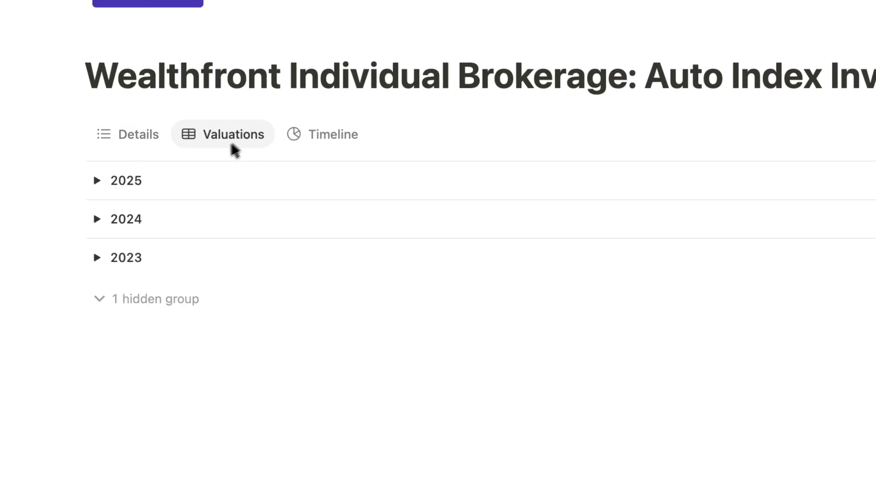
left_click(96, 219)
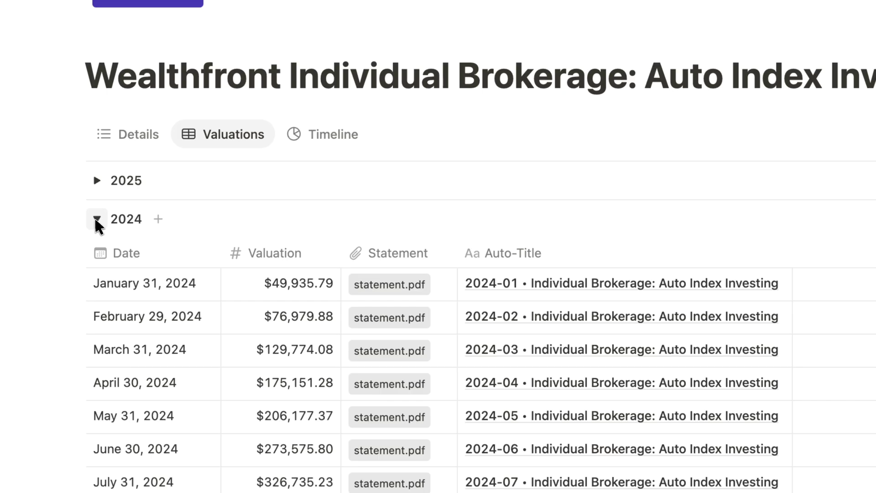
left_click(97, 181)
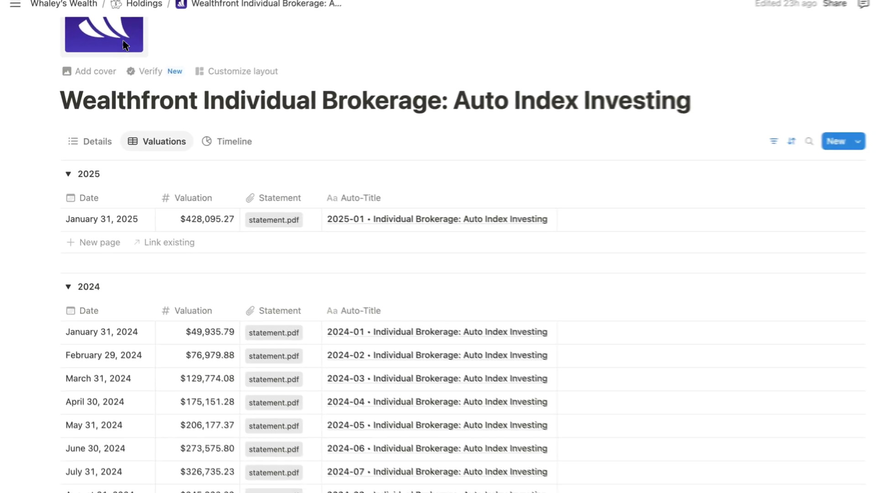
Step: Check the Robinhood Crypto asset, then open Wealthfront Individual Brokerage from the Holdings board
left_click(140, 3)
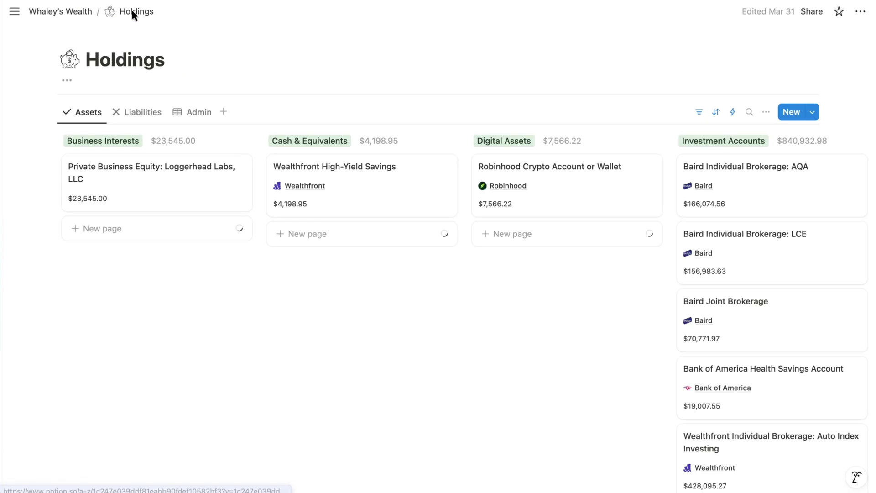
left_click(541, 174)
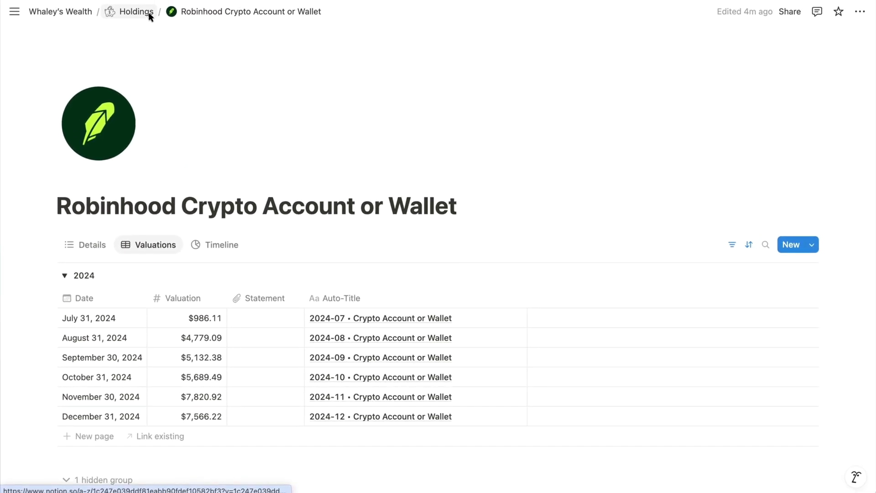
left_click(149, 17)
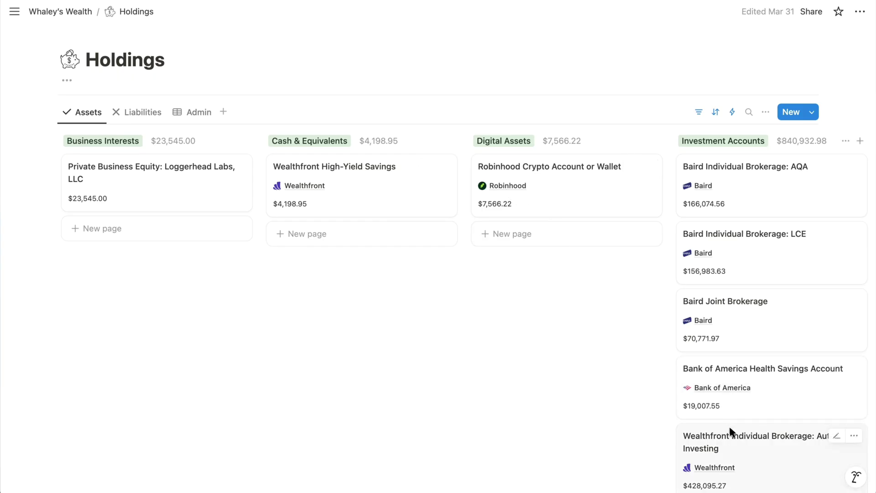
left_click(737, 436)
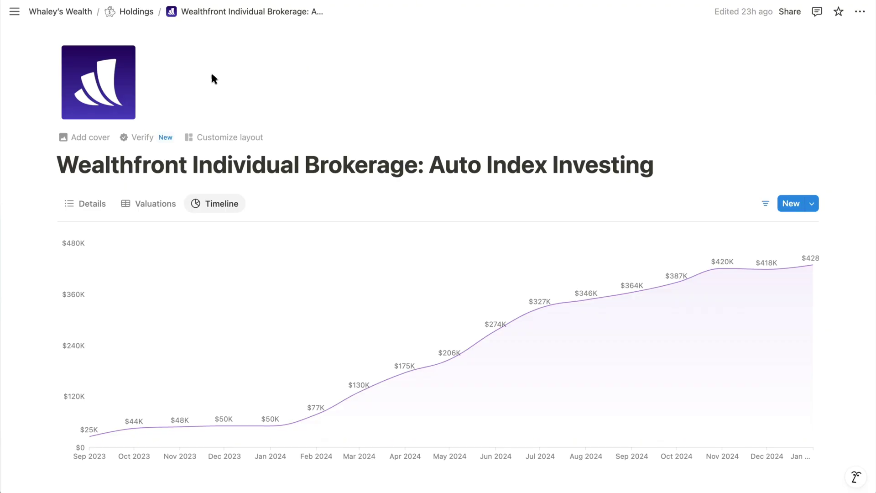
Step: Show the Wealthfront asset's Details tab and scroll through its properties
left_click(98, 205)
scroll(98, 207, "down", 3)
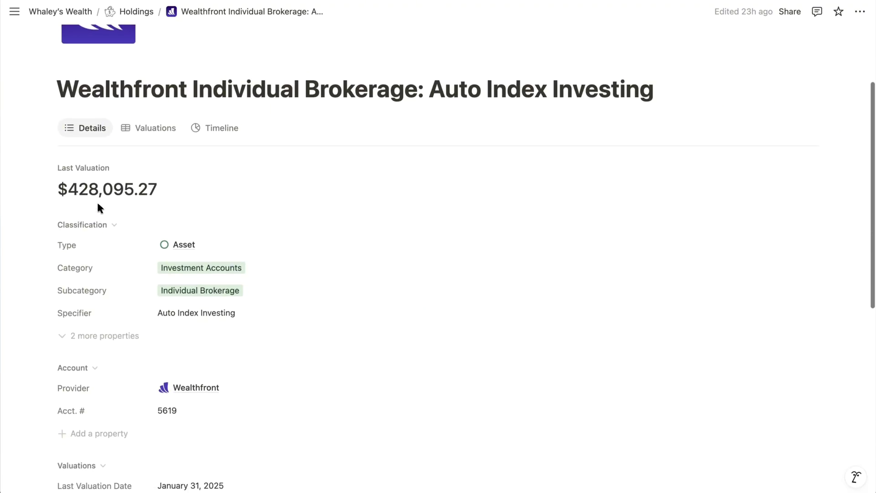
scroll(98, 204, "down", 3)
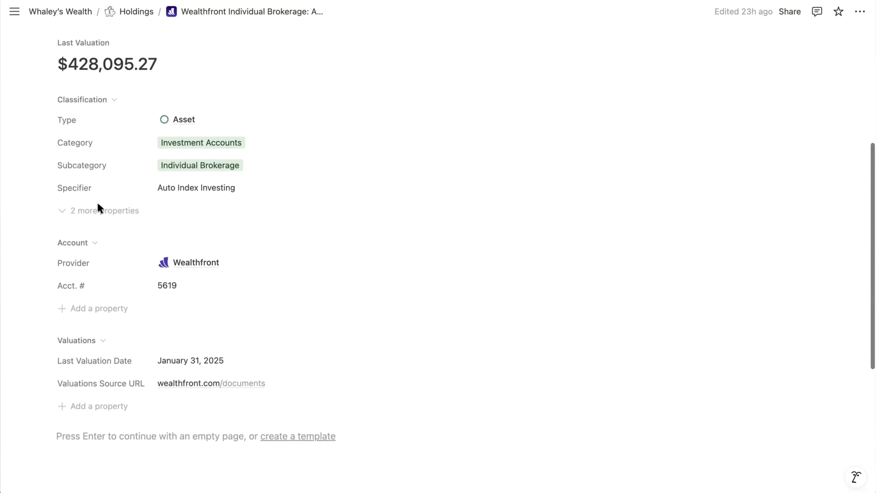
scroll(98, 207, "up", 5)
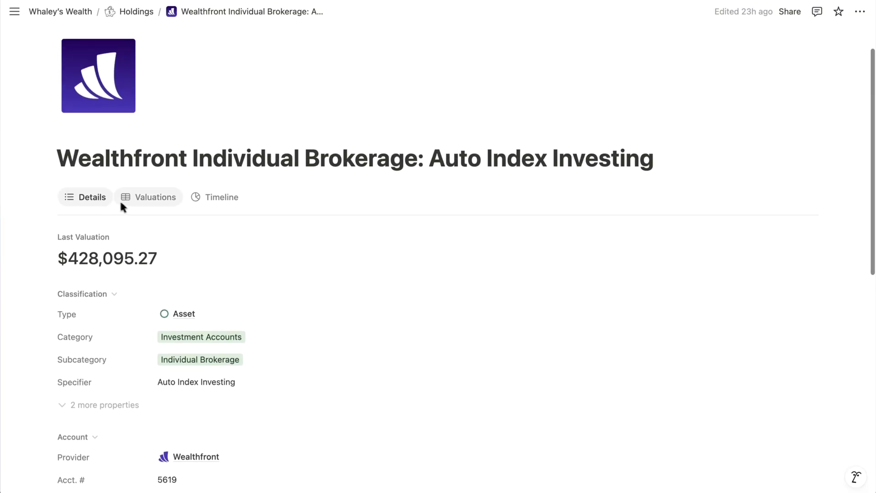
Step: Show the Valuations tab with the 2025 and 2024 year groups expanded
left_click(130, 203)
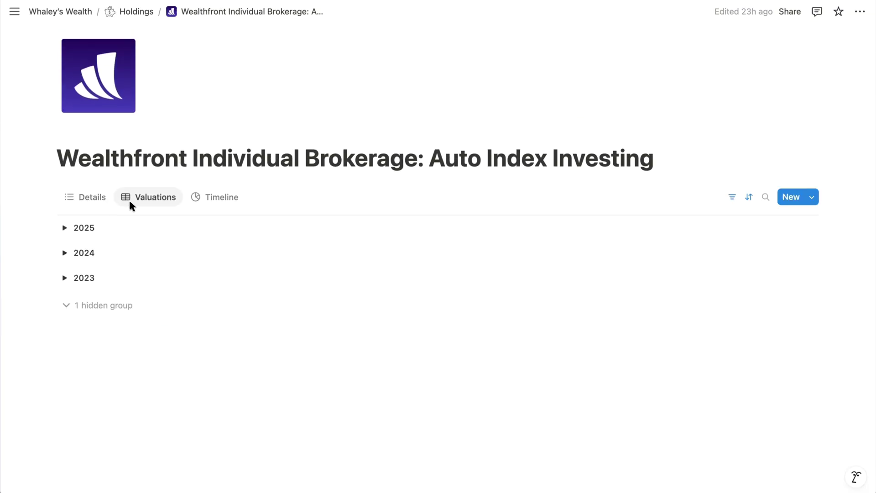
left_click(65, 229)
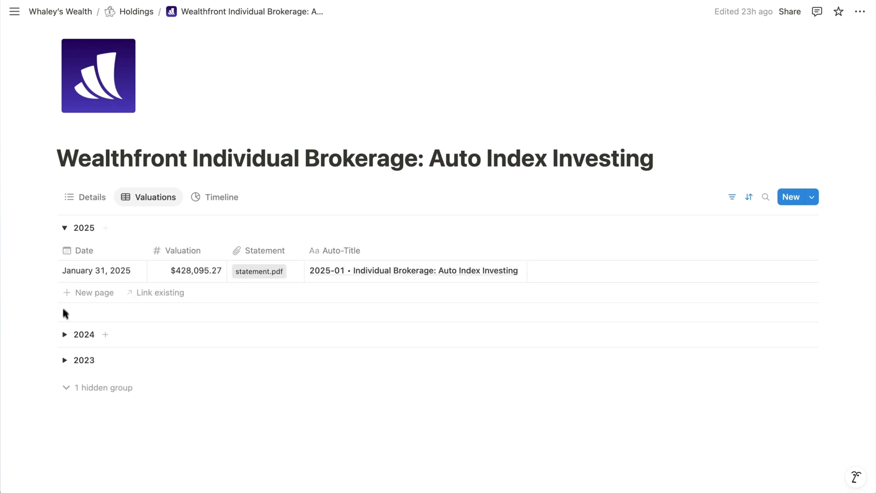
left_click(65, 335)
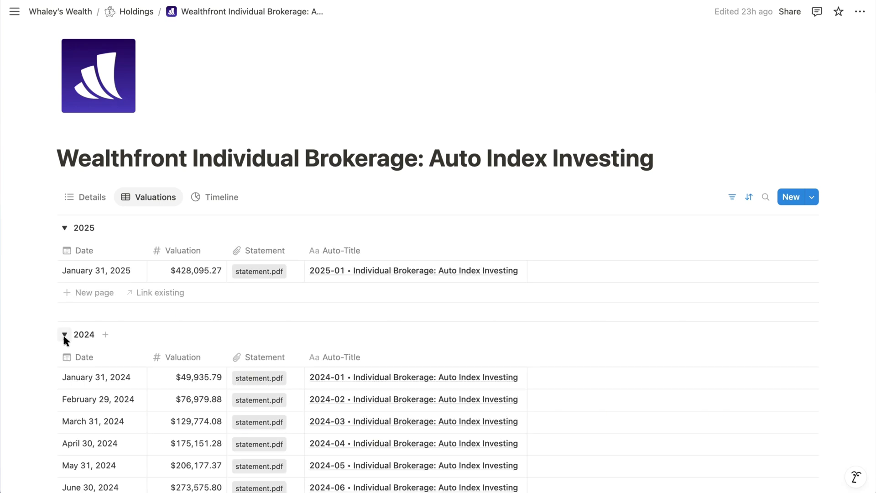